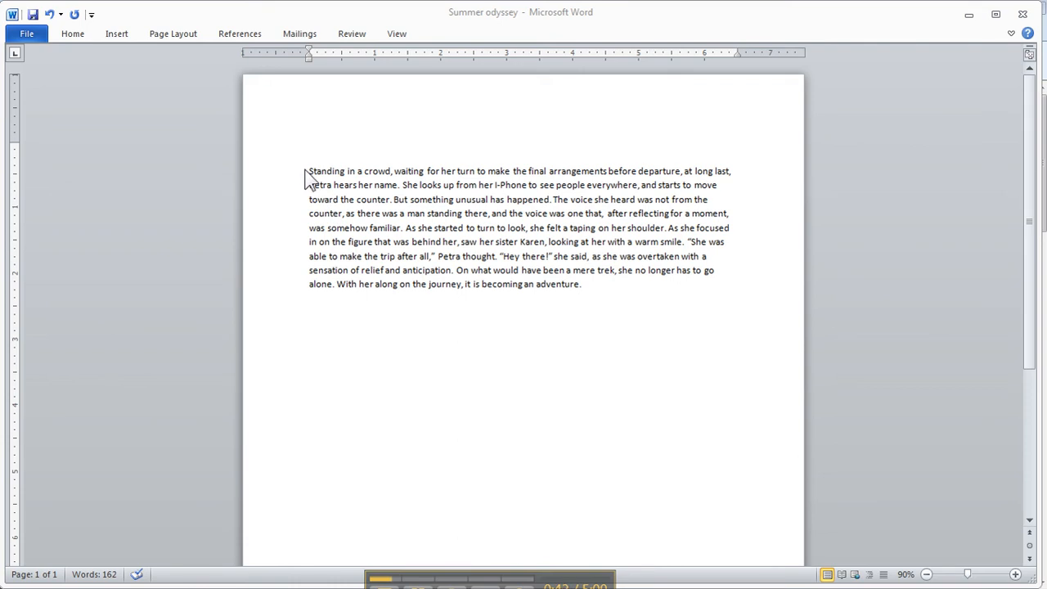
# Place the cursor at the start of the Summer odyssey story paragraph
pyautogui.click(309, 178)
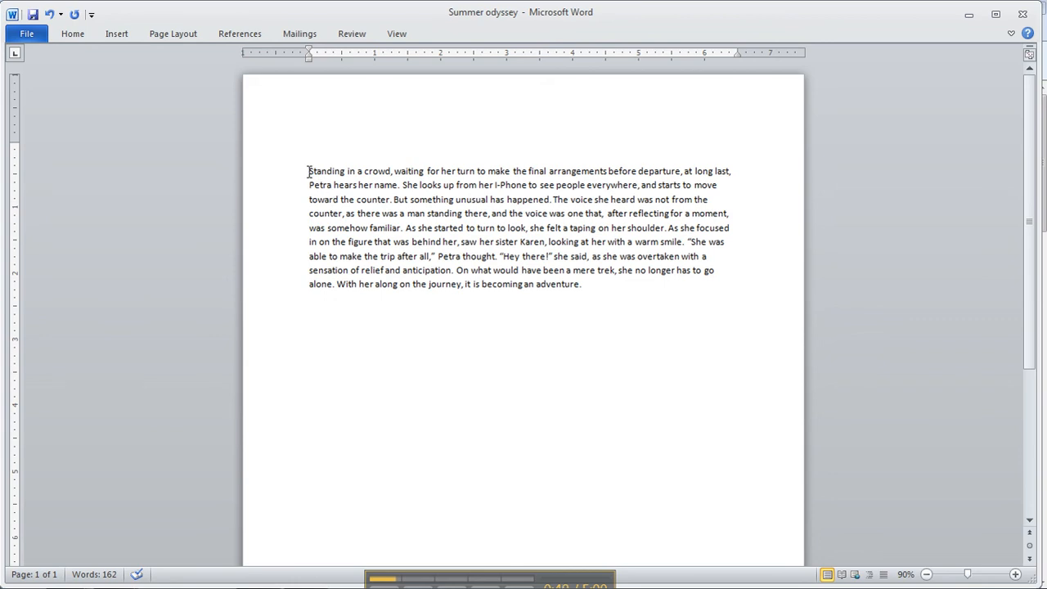
# Indent the paragraph's first line with a Tab and insert a blank line above it
pyautogui.press('Tab')
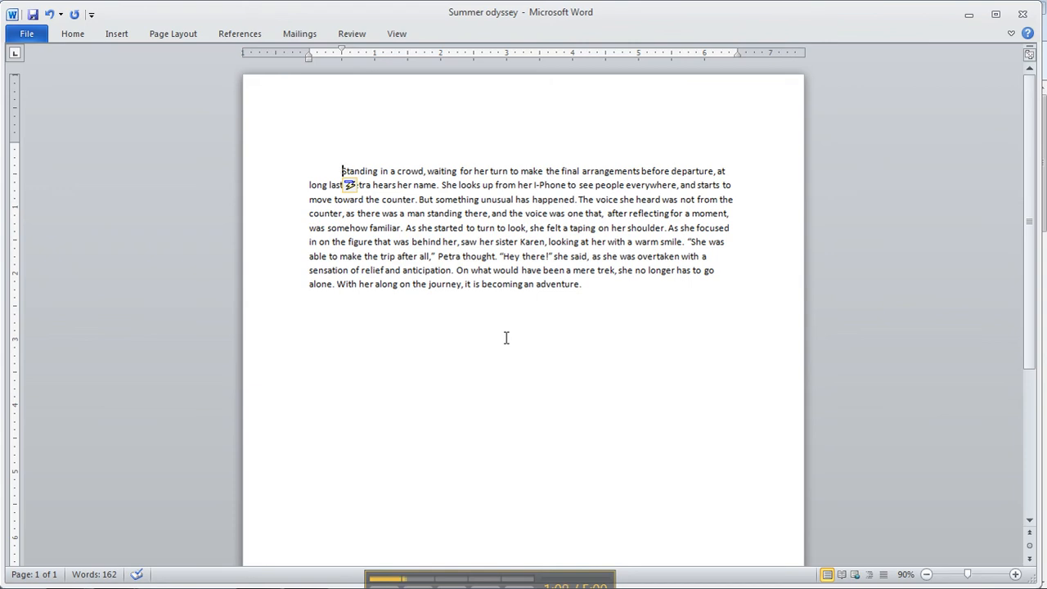
pyautogui.press('Return')
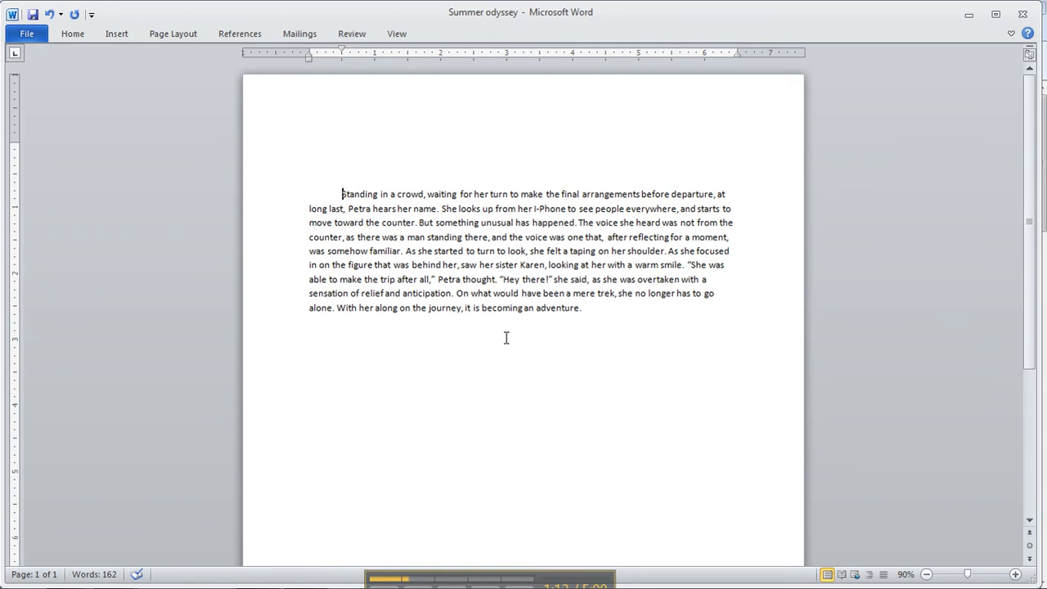
pyautogui.press('Up')
# Add the centred 16-point Algerian title 'Summer odyssey' on the blank top line
pyautogui.rightClick(345, 172)
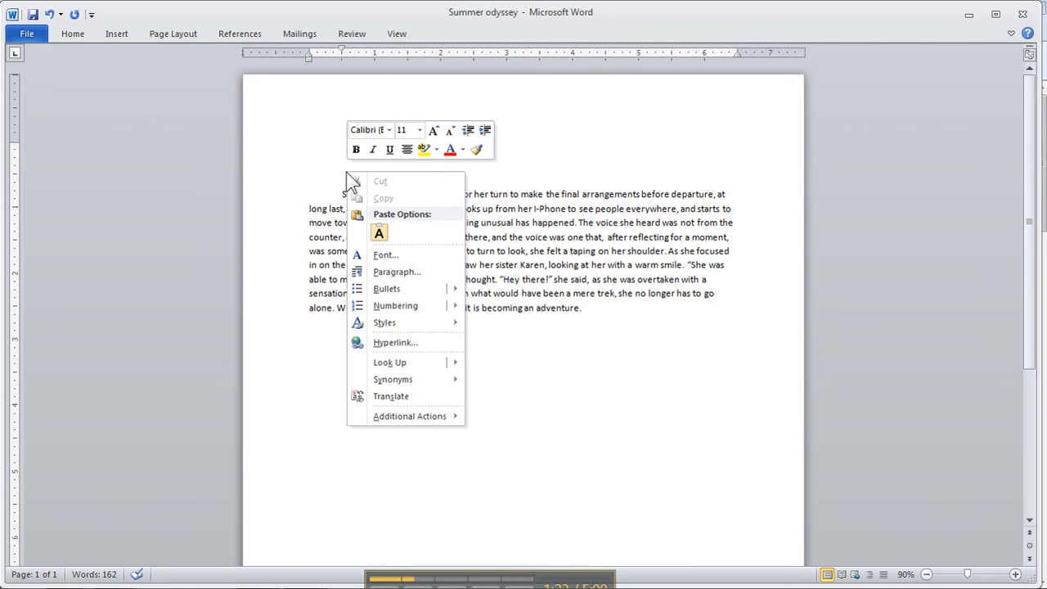
pyautogui.click(407, 150)
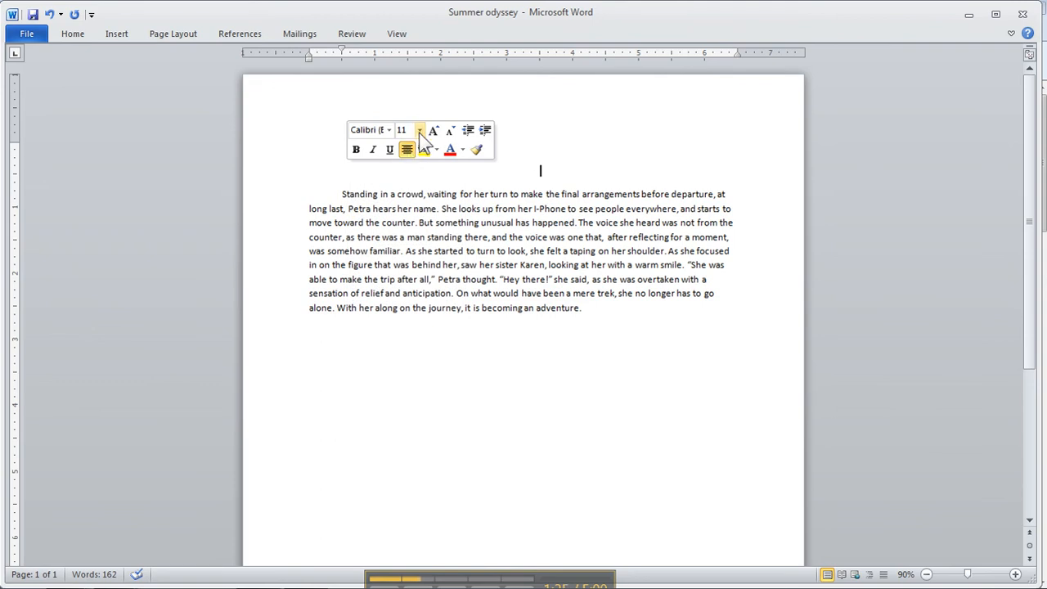
pyautogui.click(418, 130)
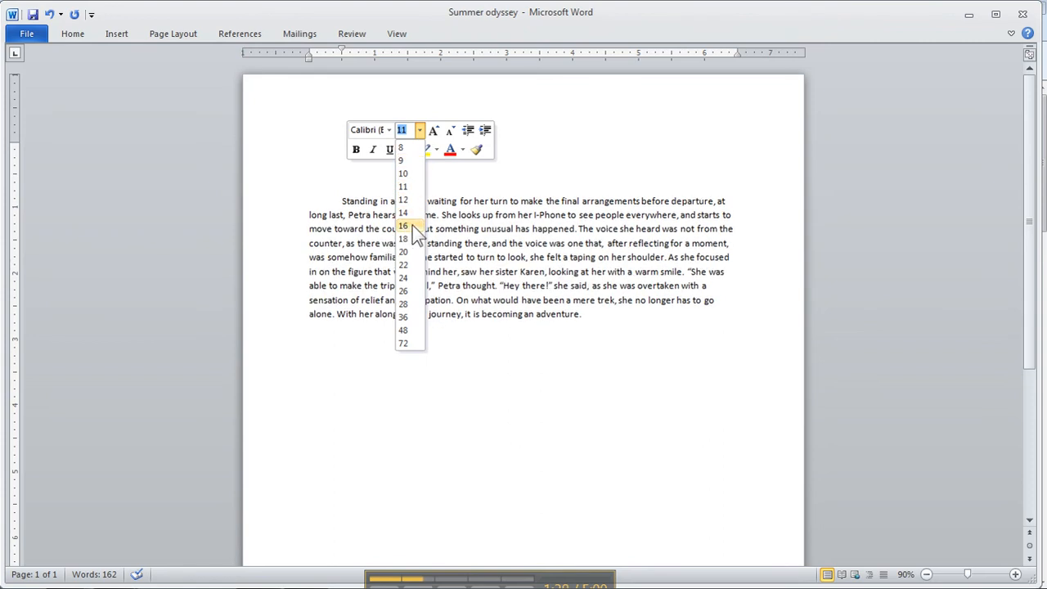
pyautogui.click(414, 226)
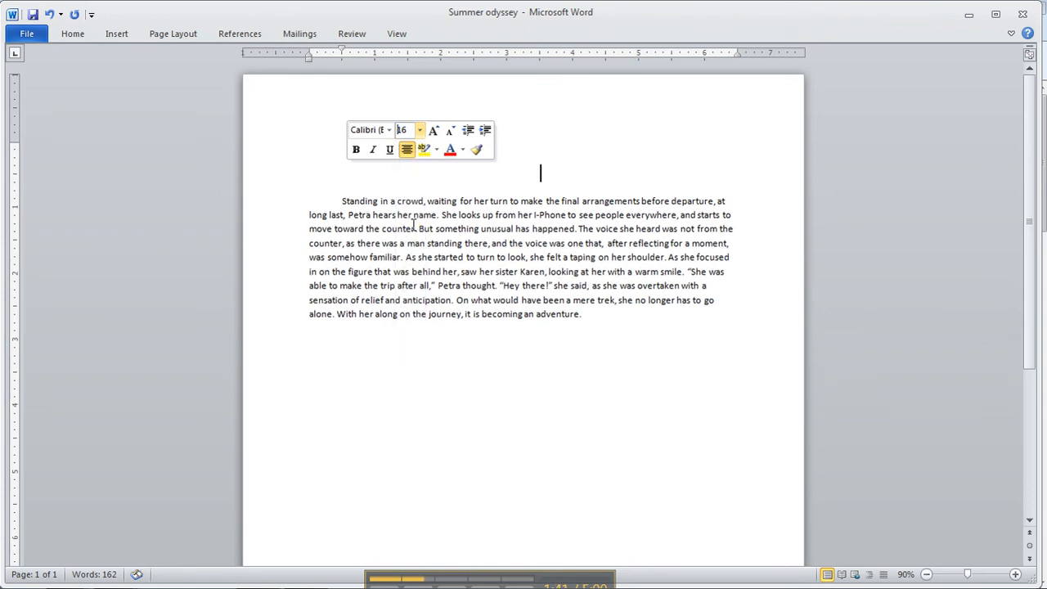
pyautogui.click(389, 130)
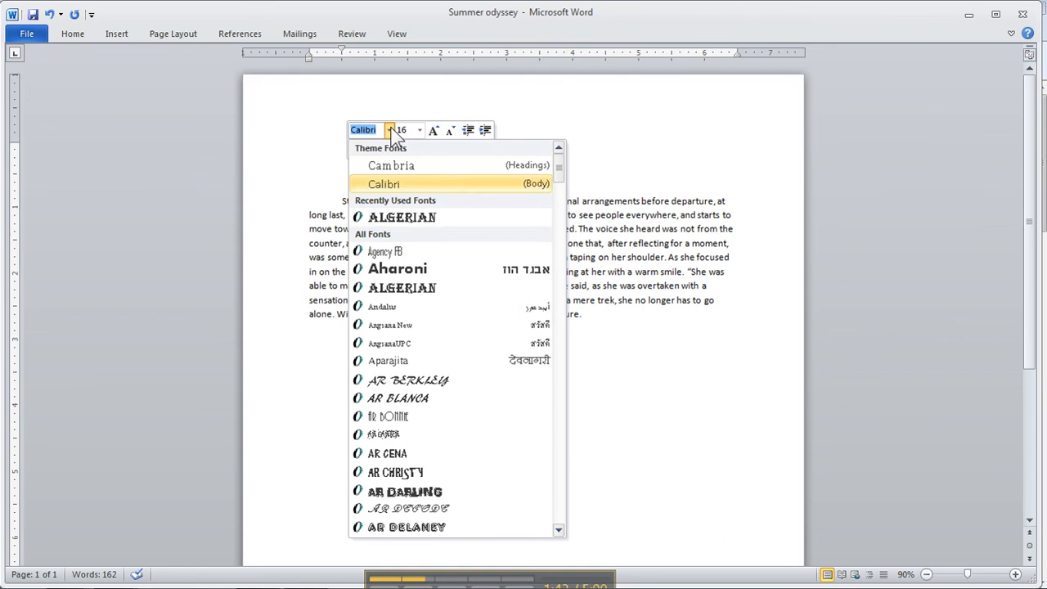
pyautogui.click(398, 217)
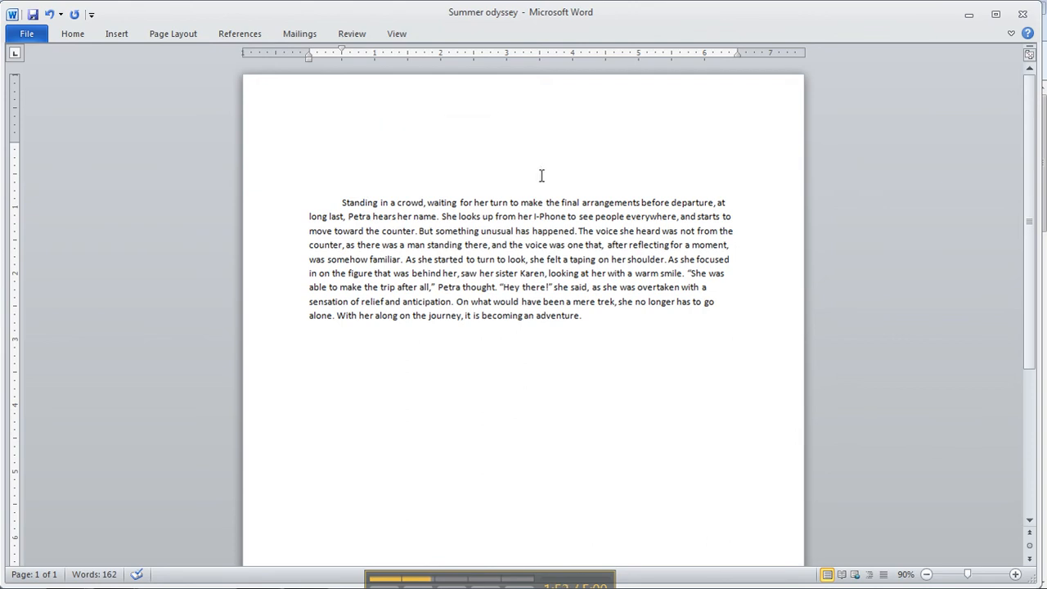
pyautogui.write('Summer odyssey')
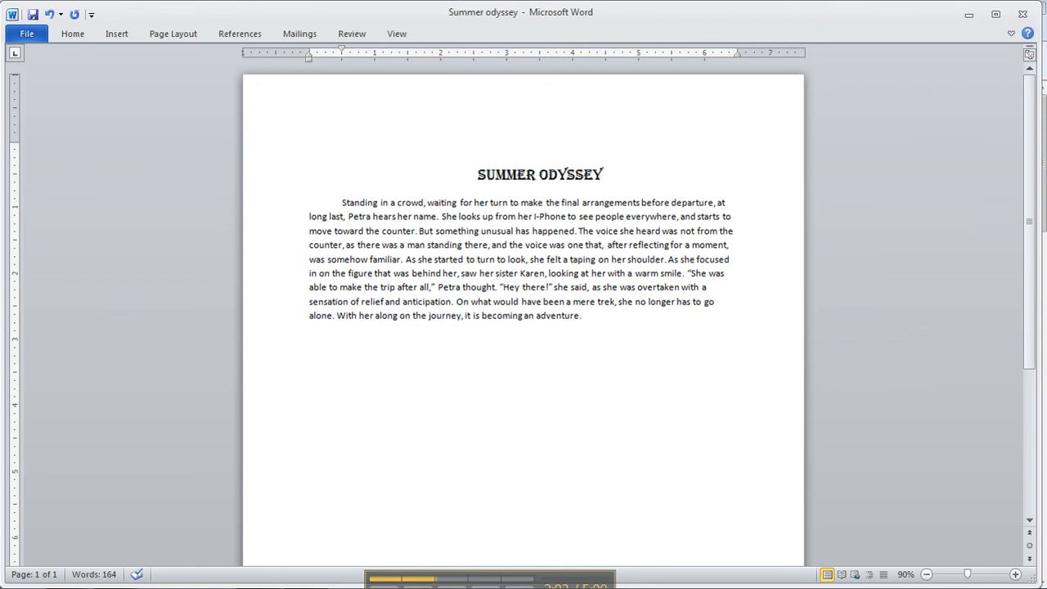
pyautogui.press('Return')
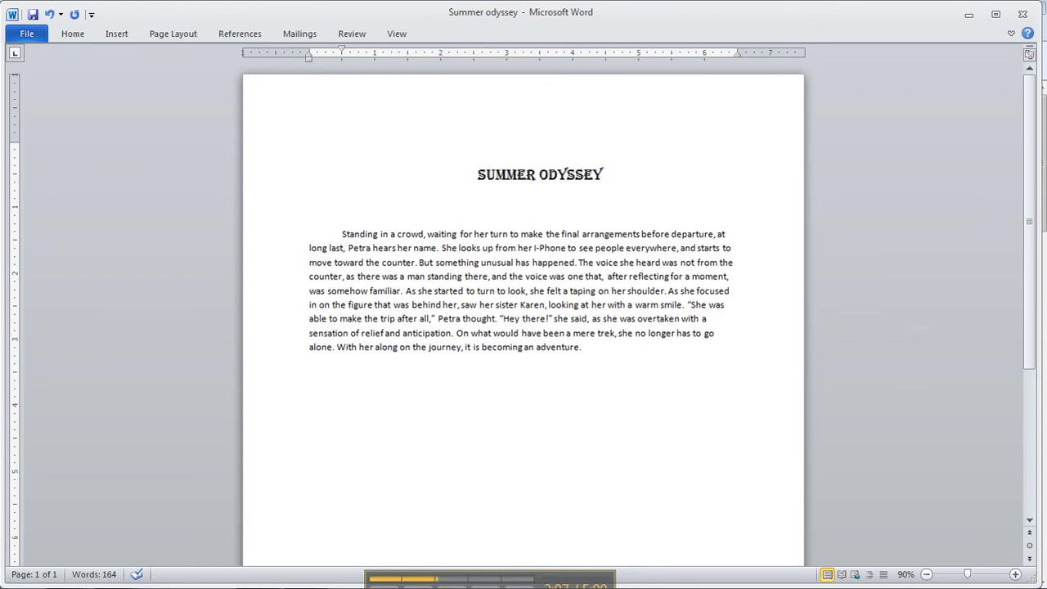
# Type a centred 11-point Calibri byline with the author's name under the title
pyautogui.rightClick(541, 206)
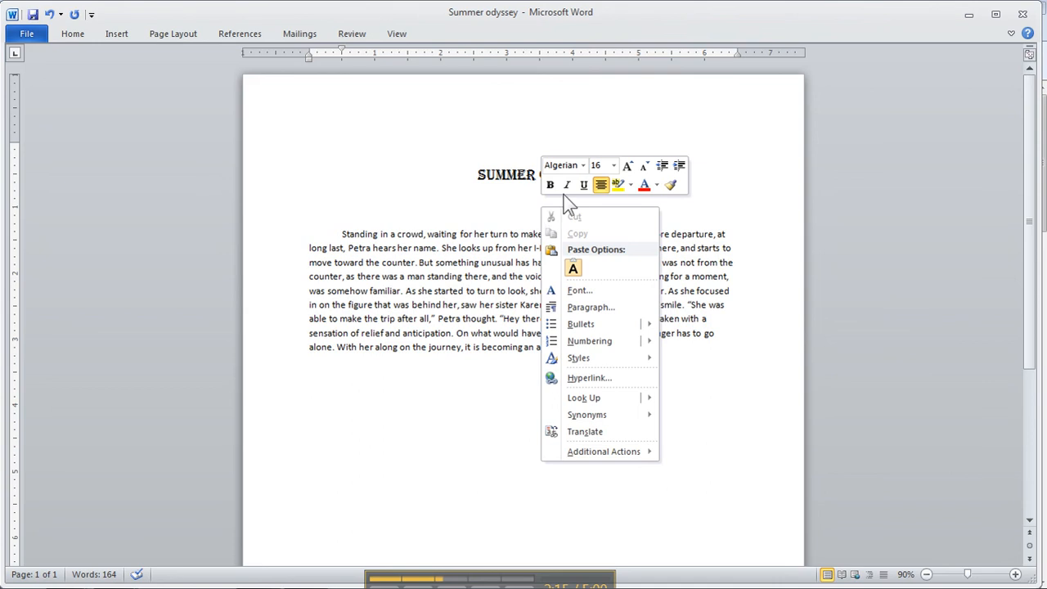
pyautogui.click(614, 166)
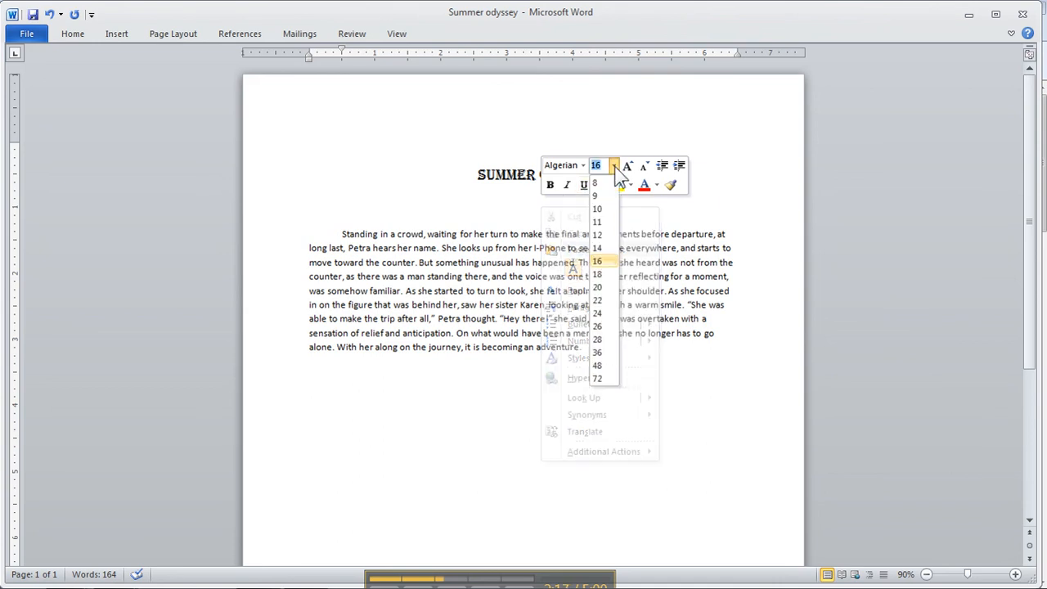
pyautogui.click(603, 223)
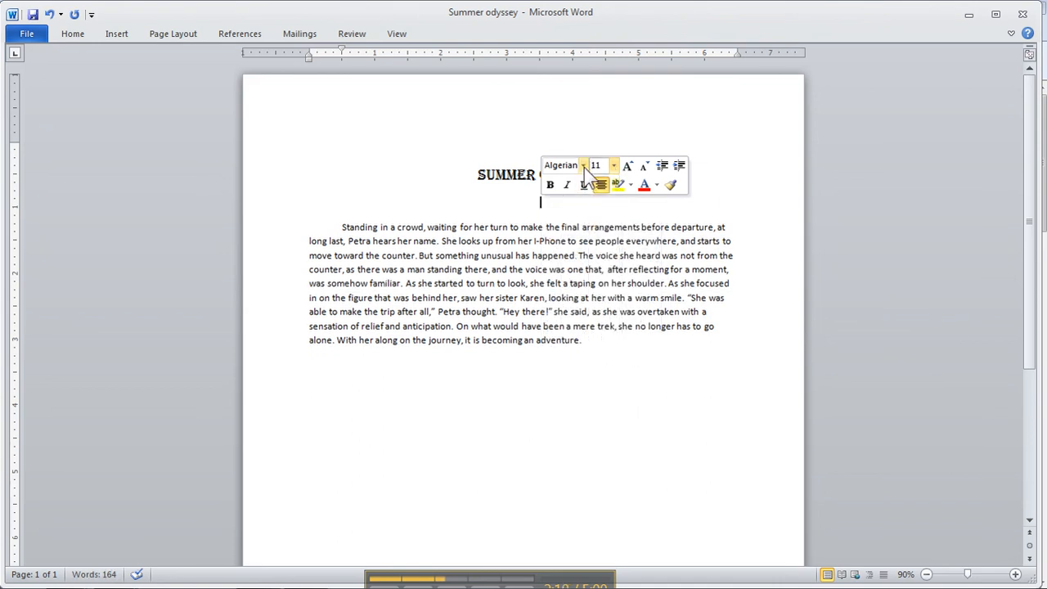
pyautogui.click(583, 165)
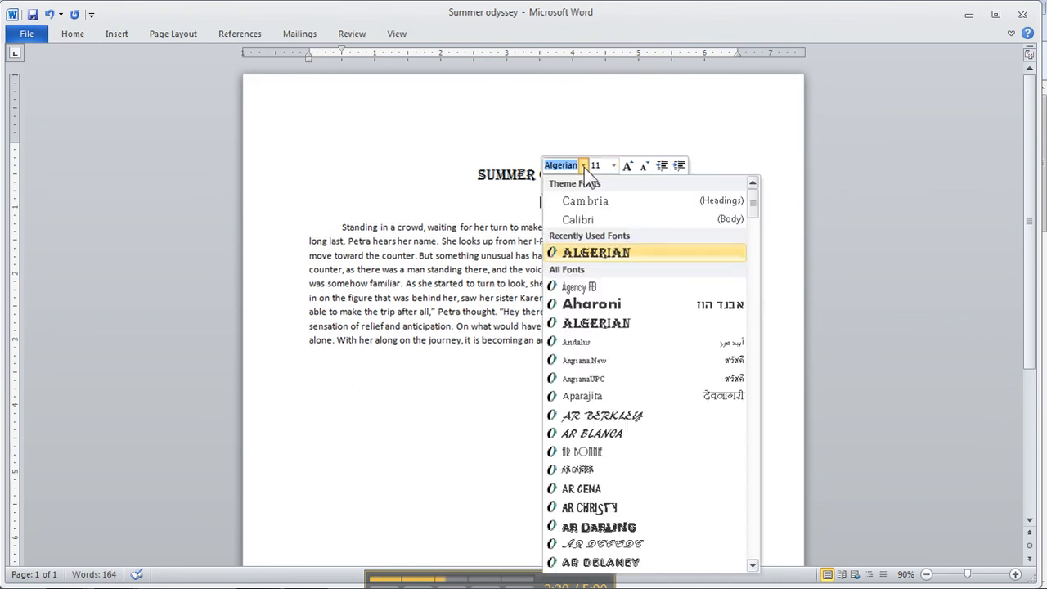
pyautogui.click(595, 220)
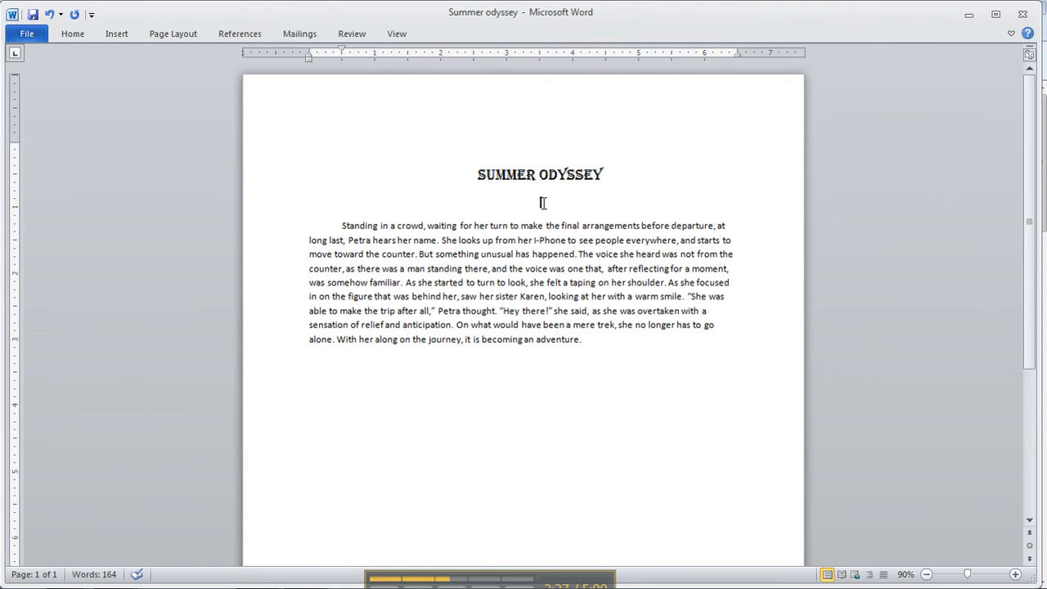
pyautogui.write('By Moritz Mahlisch')
# Add the indented closing line '"What a surprise," she said.' after the story
pyautogui.click(584, 340)
pyautogui.press('Return')
pyautogui.write('"What a s')
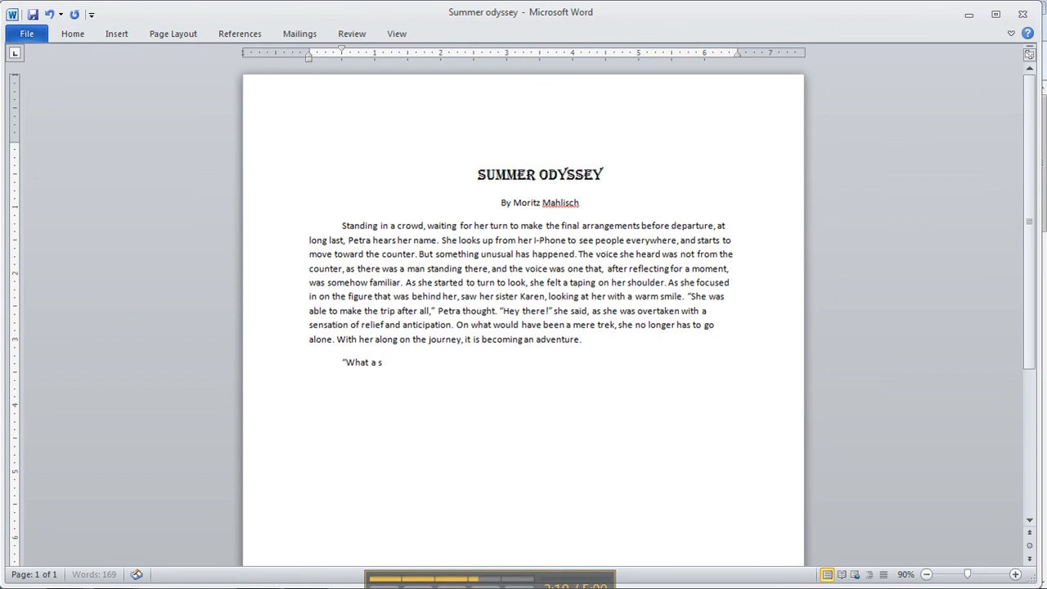
pyautogui.write('urprise')
pyautogui.write(',"')
pyautogui.write(' s')
pyautogui.write('he said')
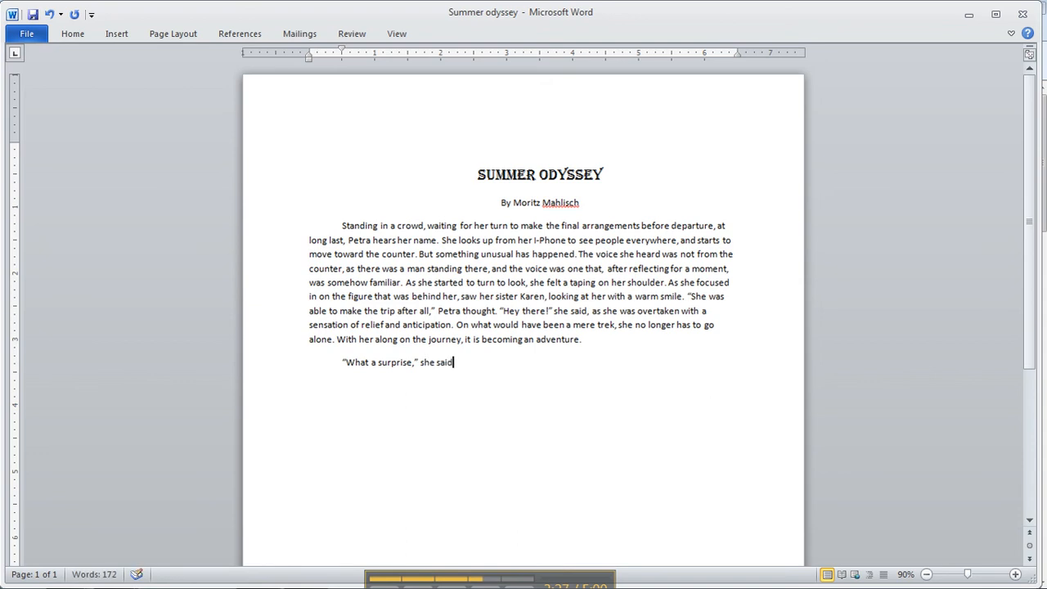
pyautogui.write('.')
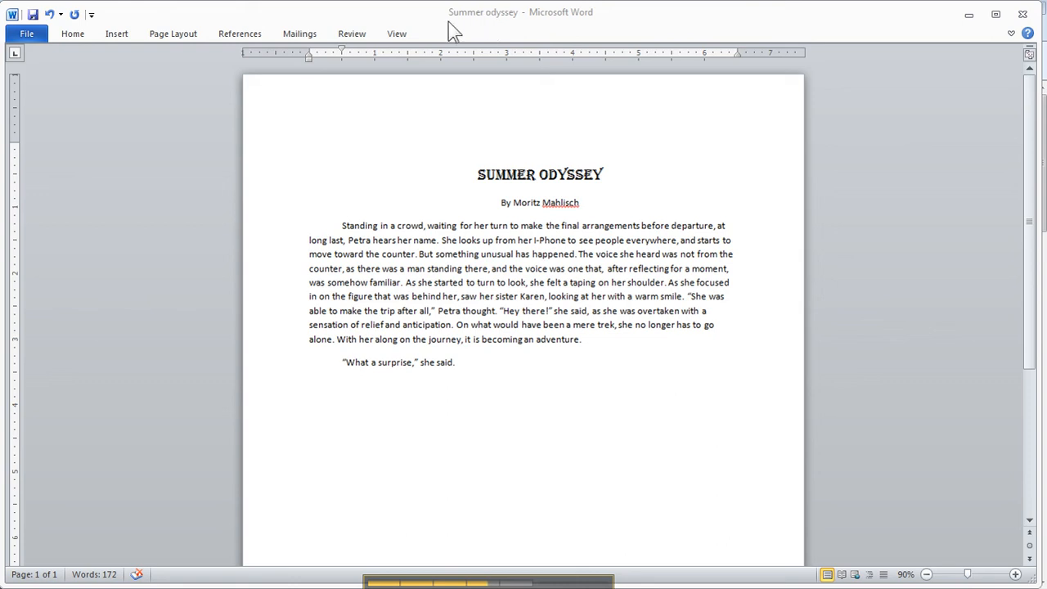
# Start Save As and replace the file name with SUMMER ODYSSEY
pyautogui.click(36, 38)
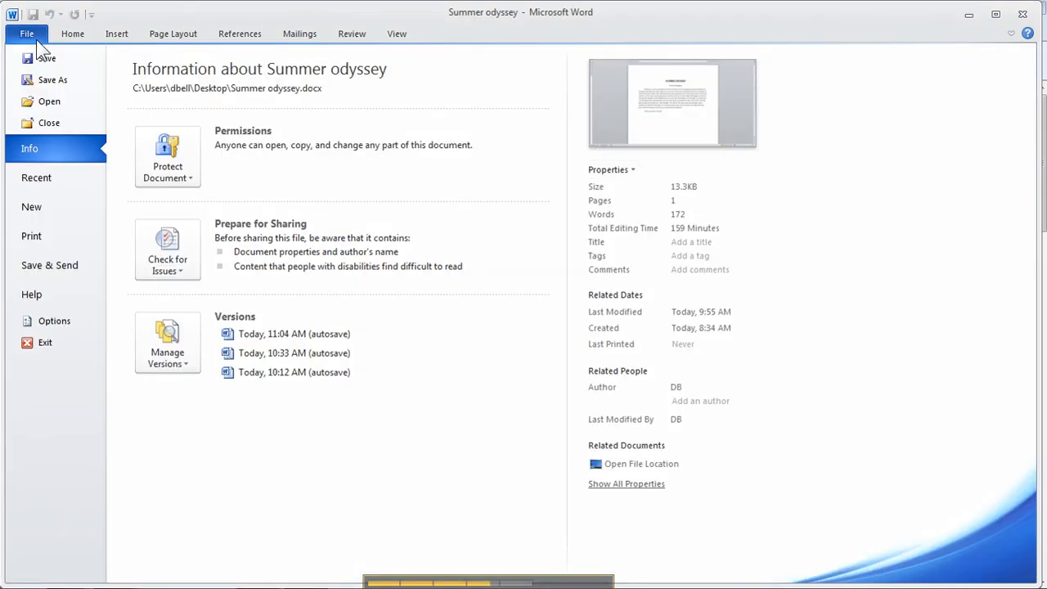
pyautogui.click(49, 80)
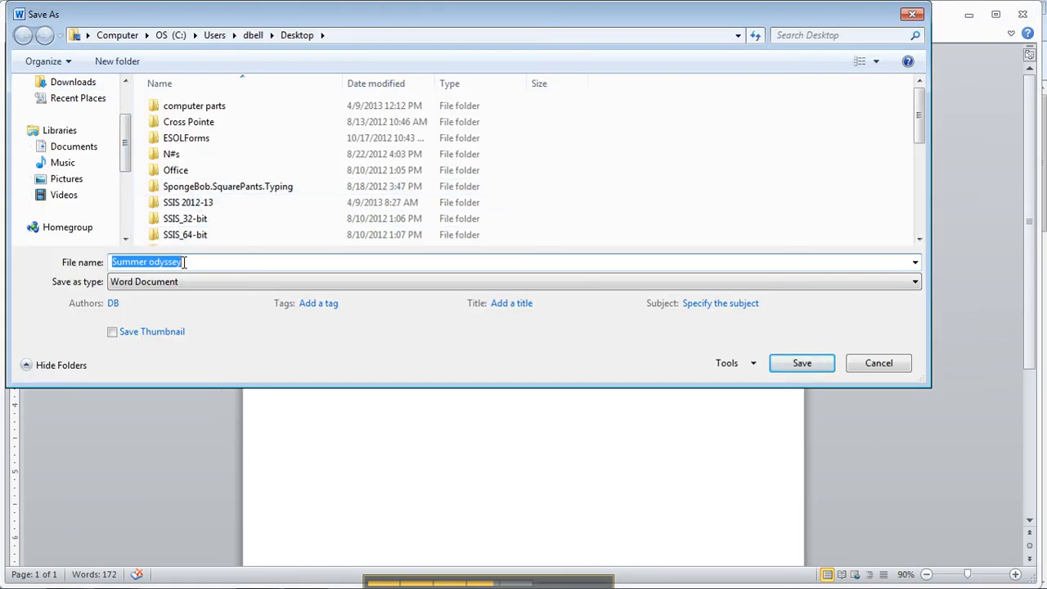
pyautogui.moveTo(184, 262); pyautogui.dragTo(106, 270)
pyautogui.doubleClick(160, 261)
pyautogui.moveTo(184, 263); pyautogui.dragTo(111, 266)
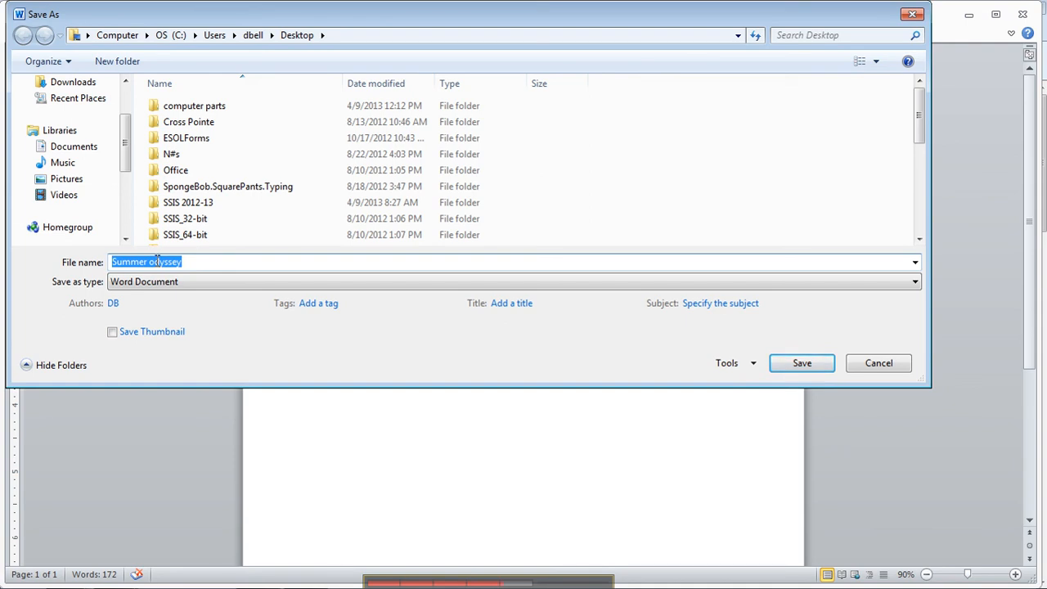
pyautogui.write('SUMMER ODYSSEY')
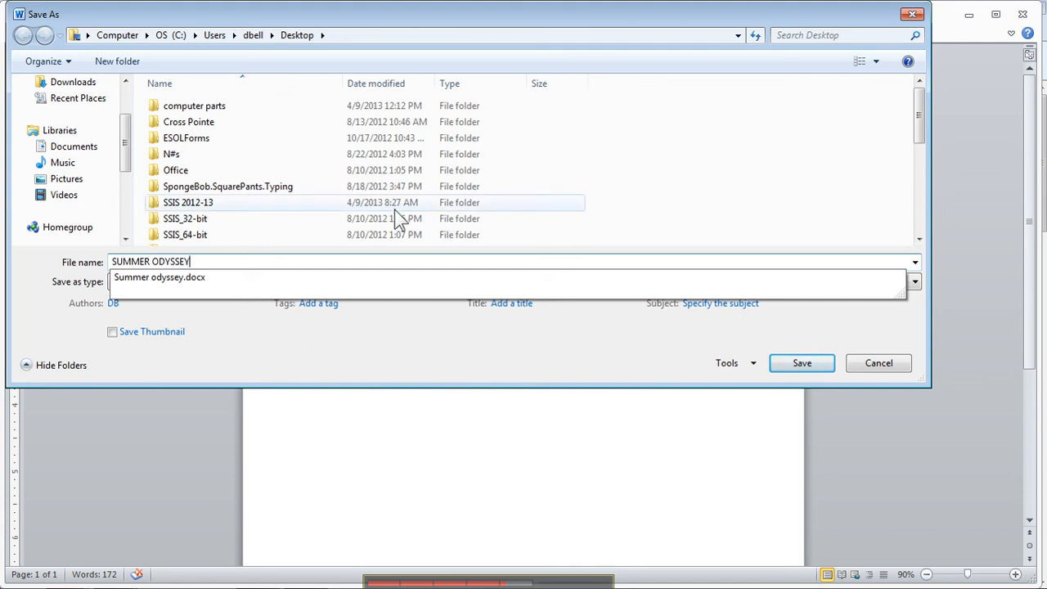
# Try the Lab Shared network location and dismiss its connection error
pyautogui.click(456, 353)
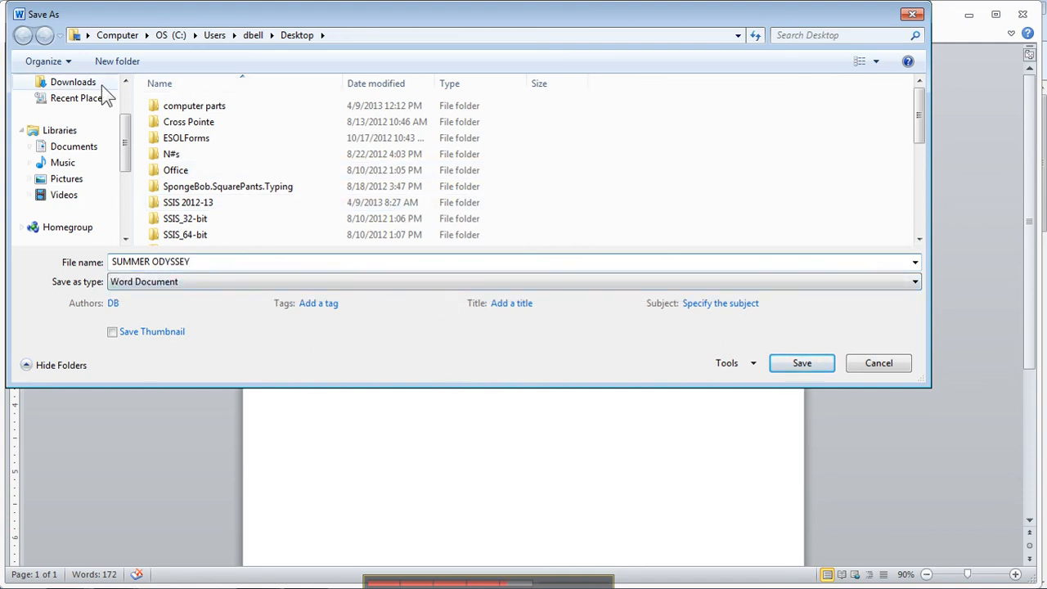
pyautogui.moveTo(125, 152); pyautogui.dragTo(128, 193)
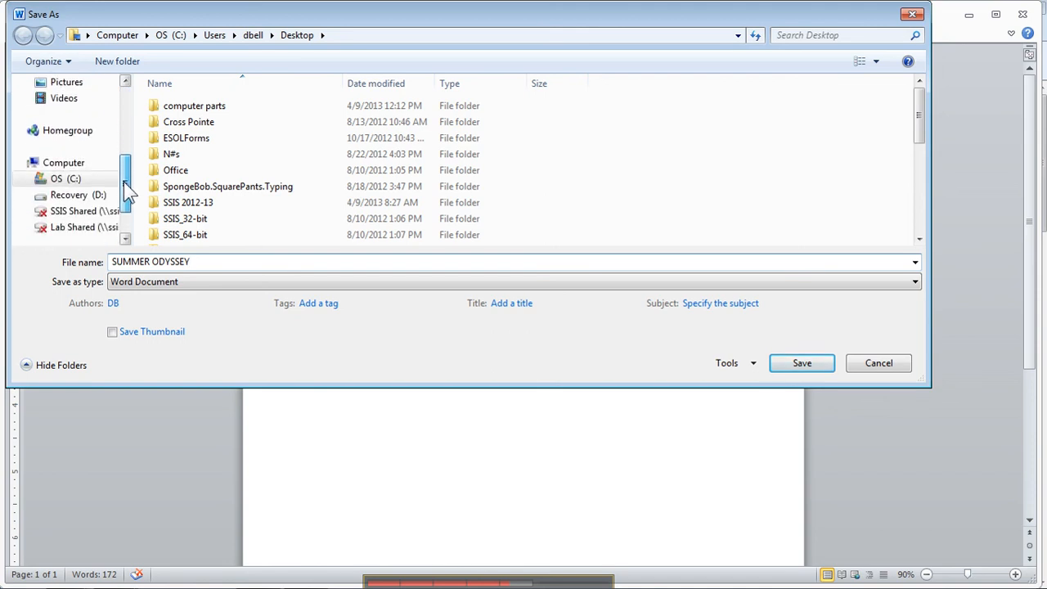
pyautogui.click(82, 230)
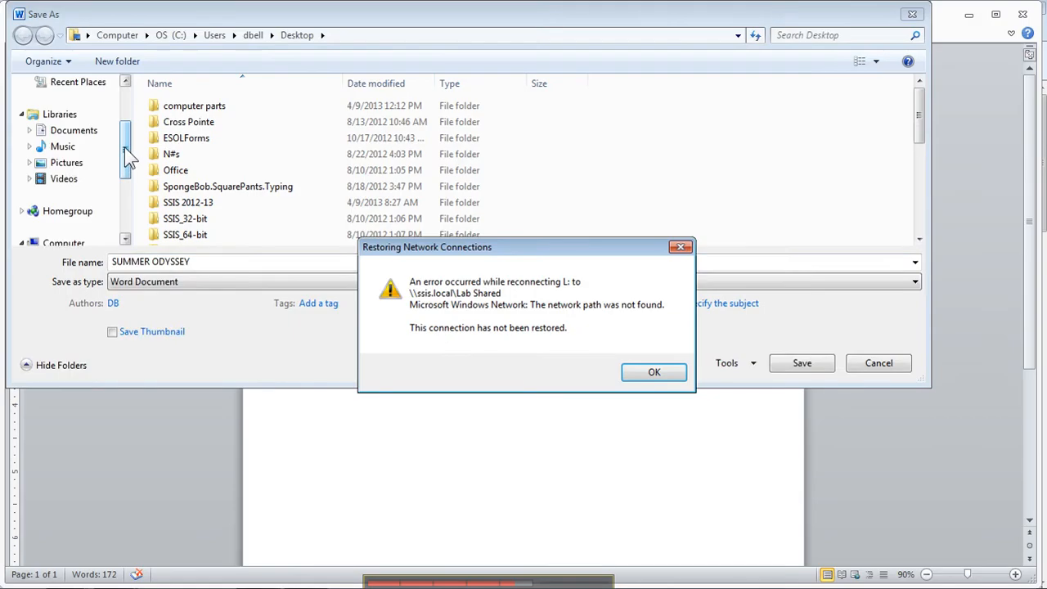
pyautogui.click(661, 374)
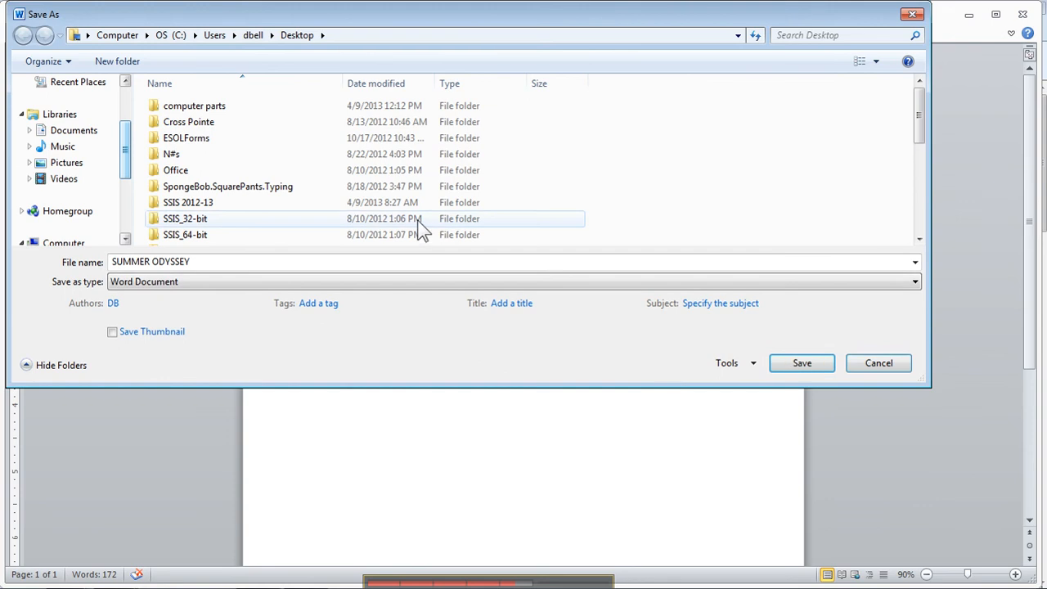
# Save as SUMMER ODYSSEY in Documents > Summer Odyssey, then exit Word
pyautogui.click(82, 131)
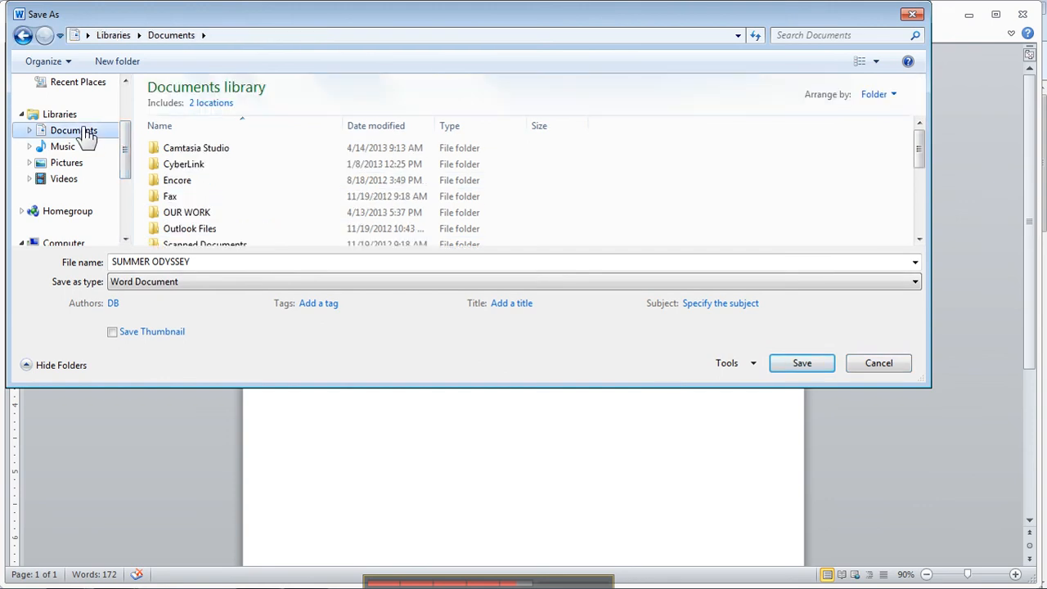
pyautogui.moveTo(915, 138); pyautogui.dragTo(919, 167)
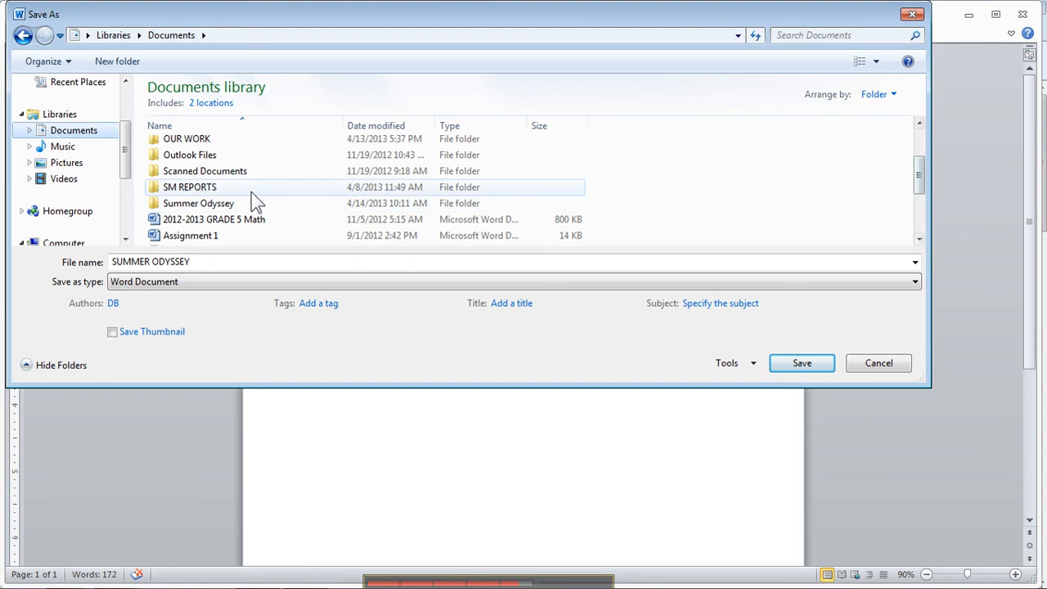
pyautogui.doubleClick(198, 207)
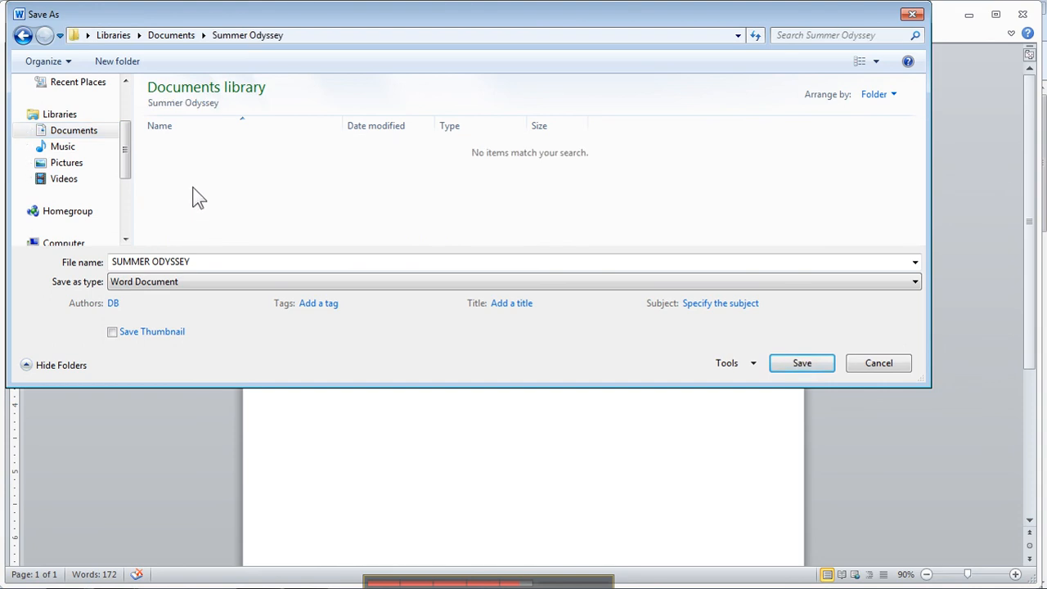
pyautogui.click(789, 358)
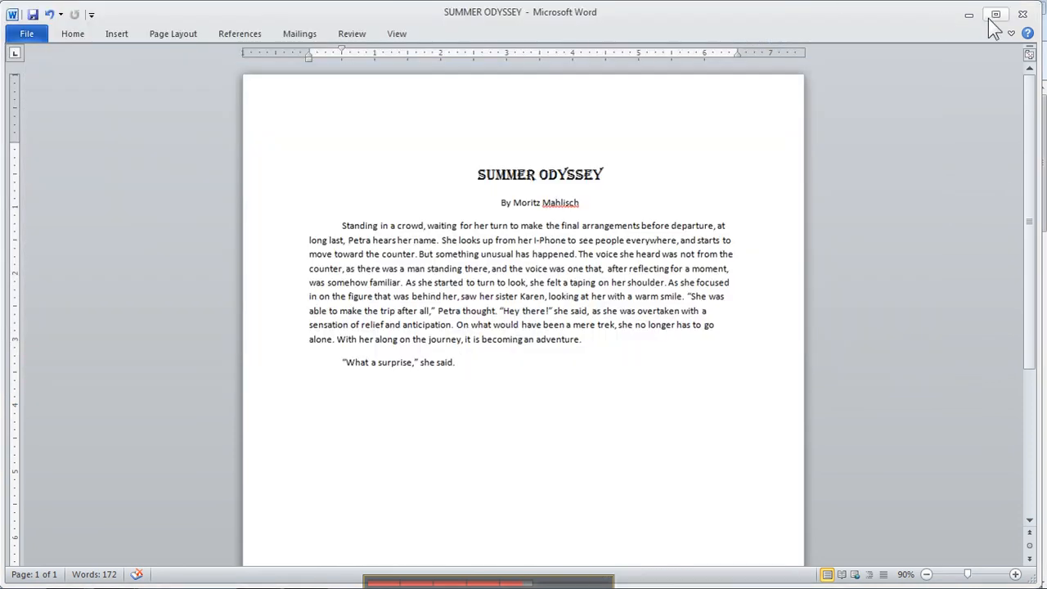
pyautogui.click(1023, 14)
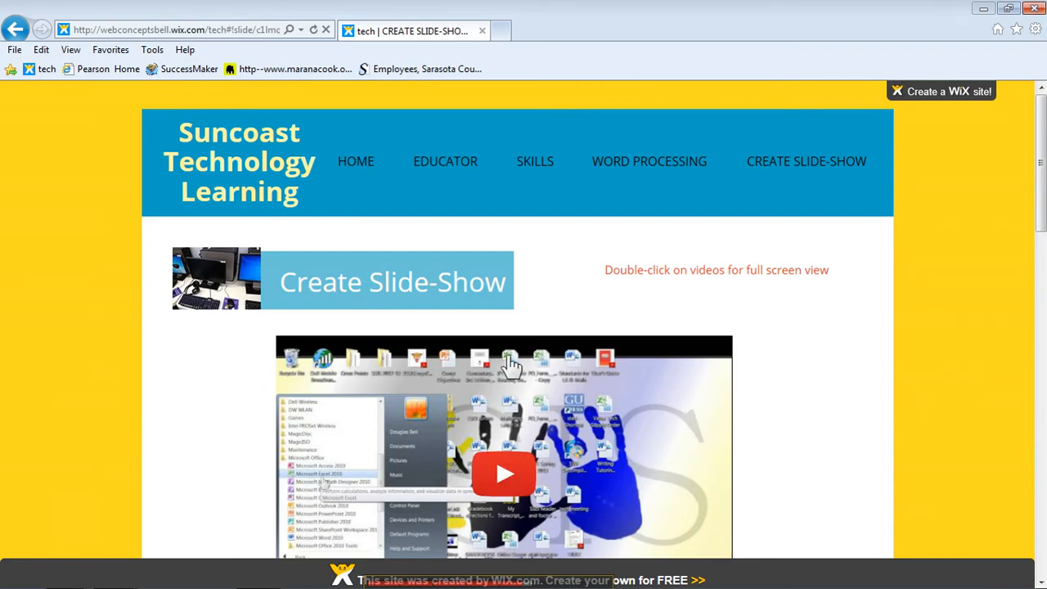
# Reopen SUMMER ODYSSEY from Documents > Summer Odyssey via the Start menu
pyautogui.moveTo(66, 581)
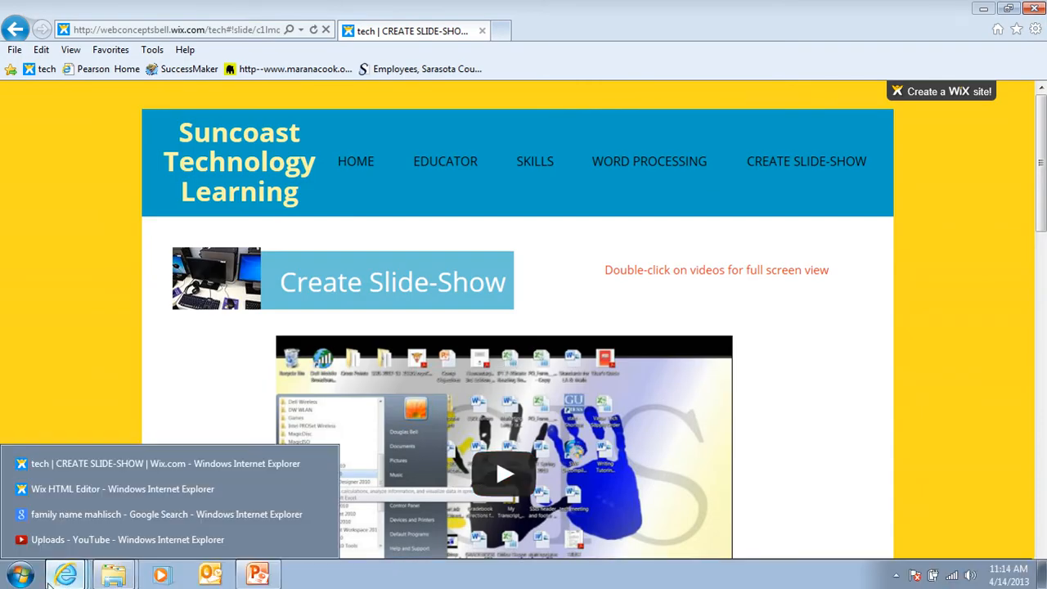
pyautogui.click(19, 575)
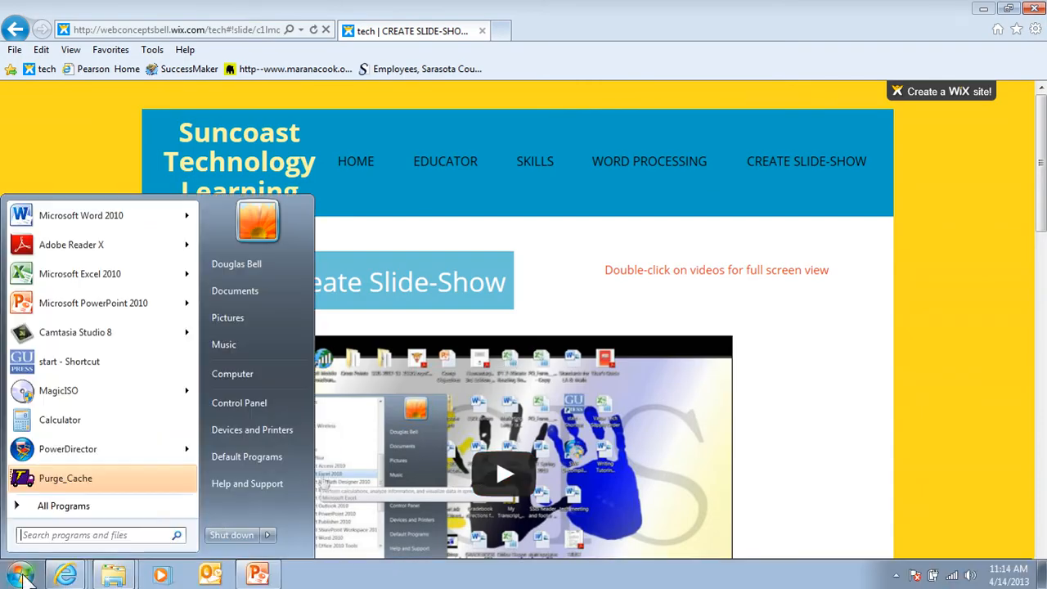
pyautogui.click(233, 293)
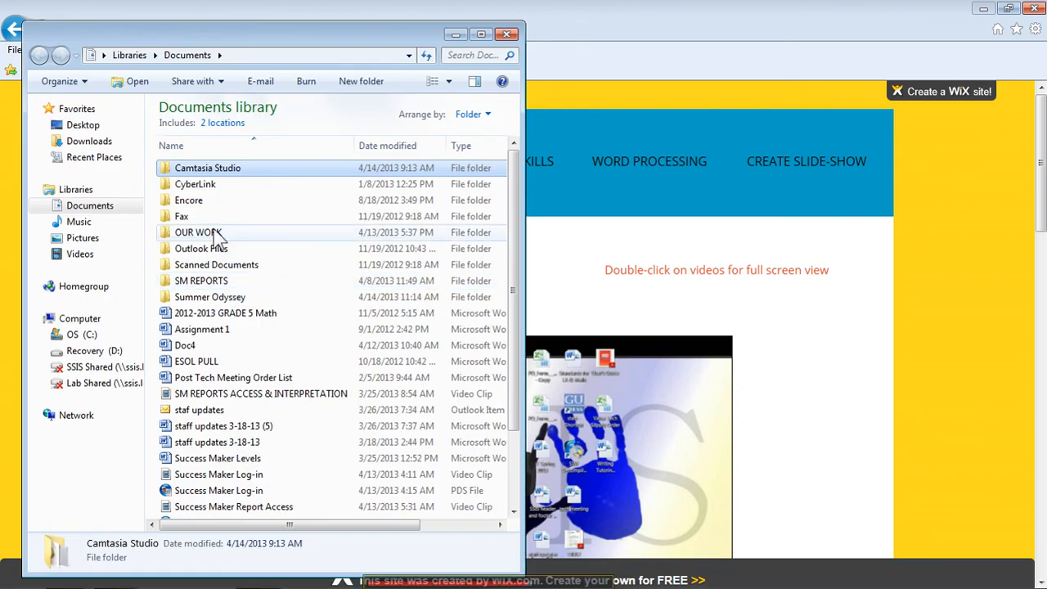
pyautogui.doubleClick(210, 297)
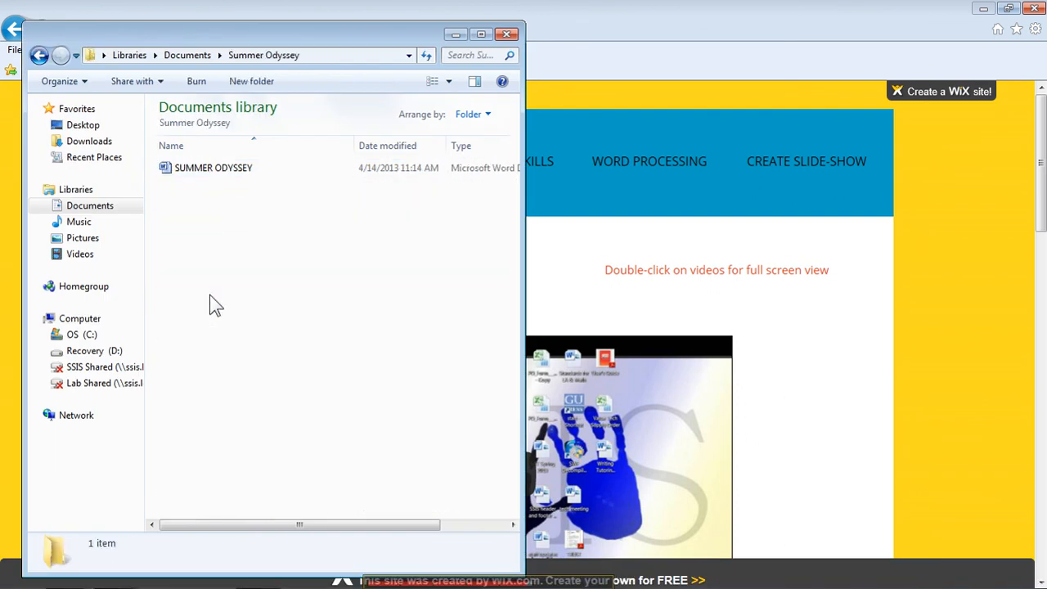
pyautogui.doubleClick(204, 171)
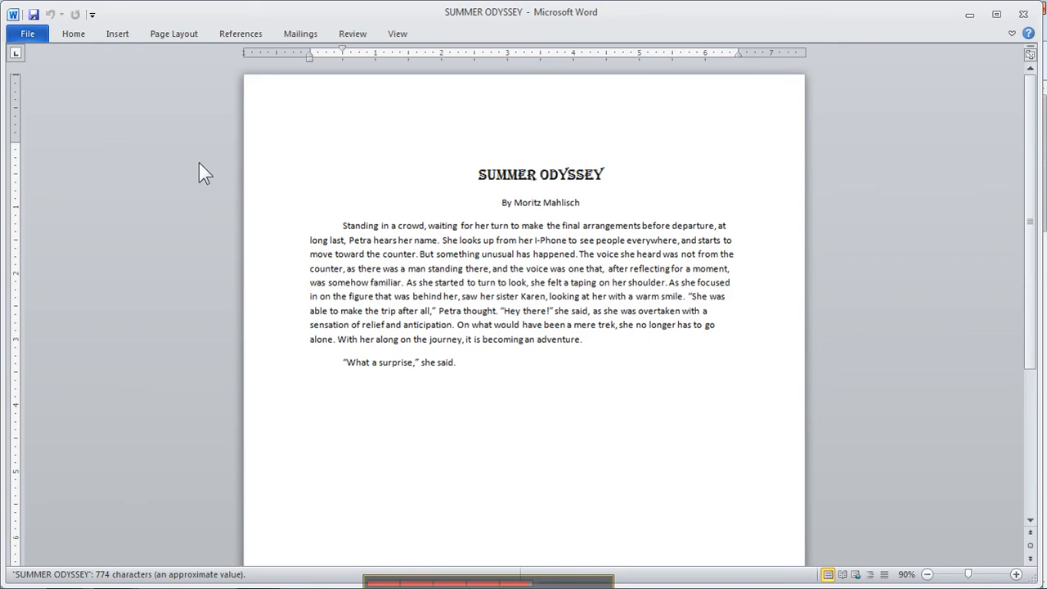